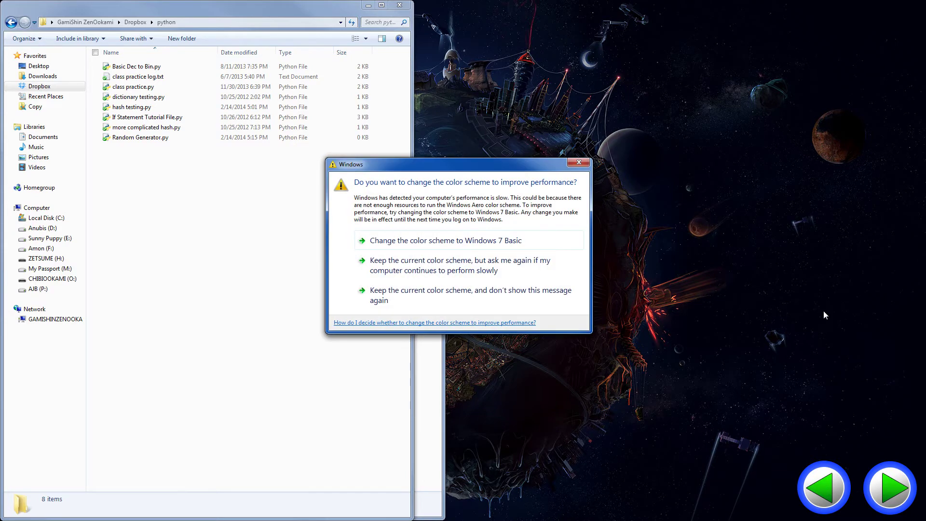
- Keep the current colour scheme and stop the performance prompt from appearing again
click(555, 296)
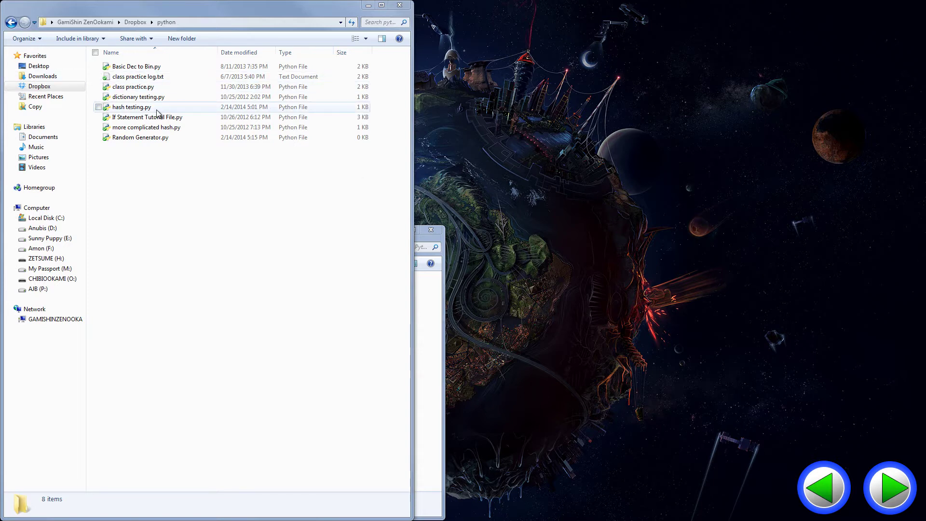
- Open hash testing.py with Edit with IDLE from its Explorer context menu
right_click(140, 111)
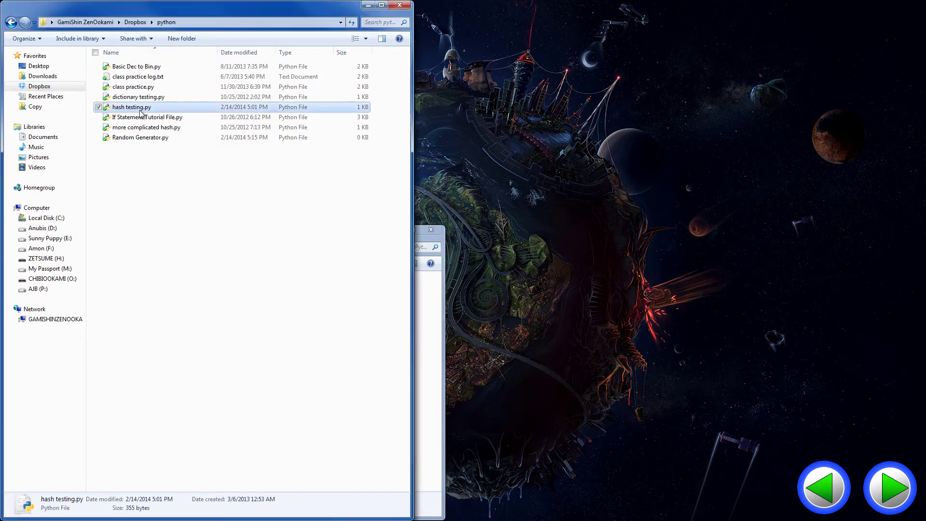
click(166, 127)
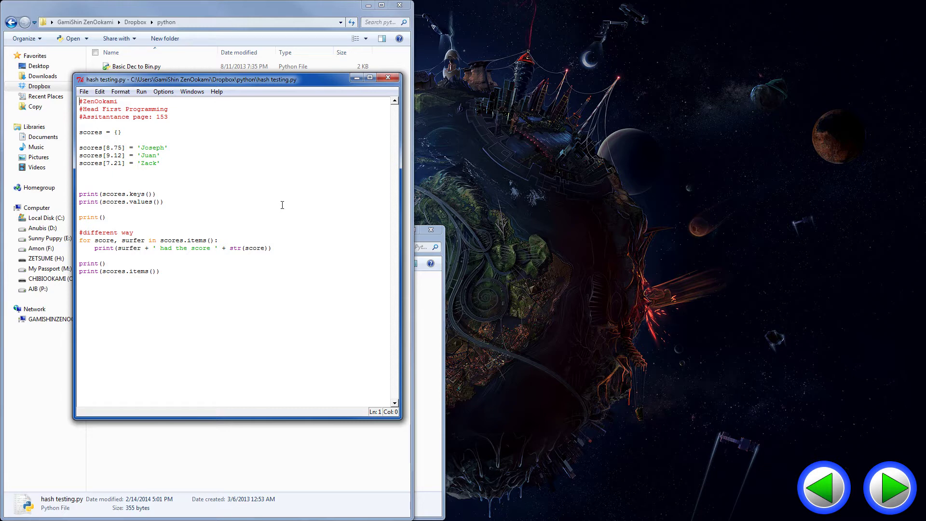
- Run hash testing.py and inspect the Python 2.7.6 version line in the shell
key(F5)
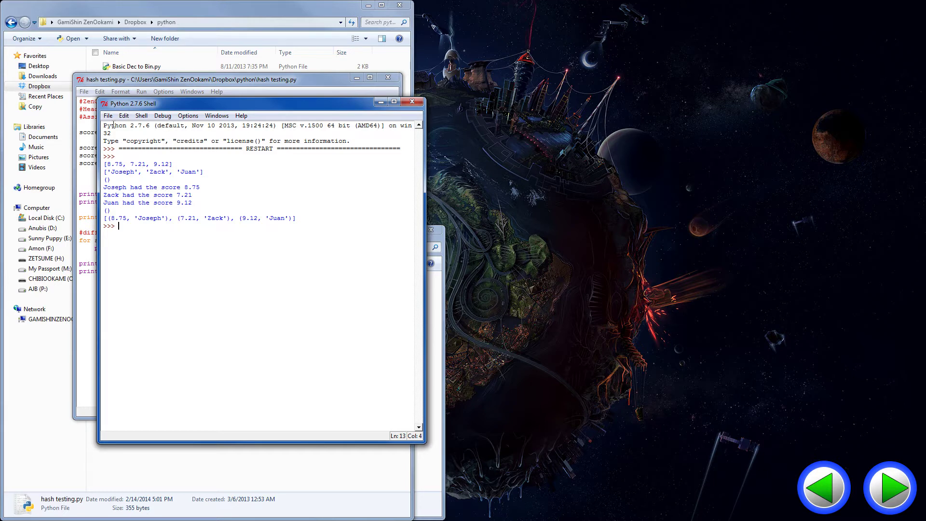
drag(115, 124, 90, 127)
click(152, 127)
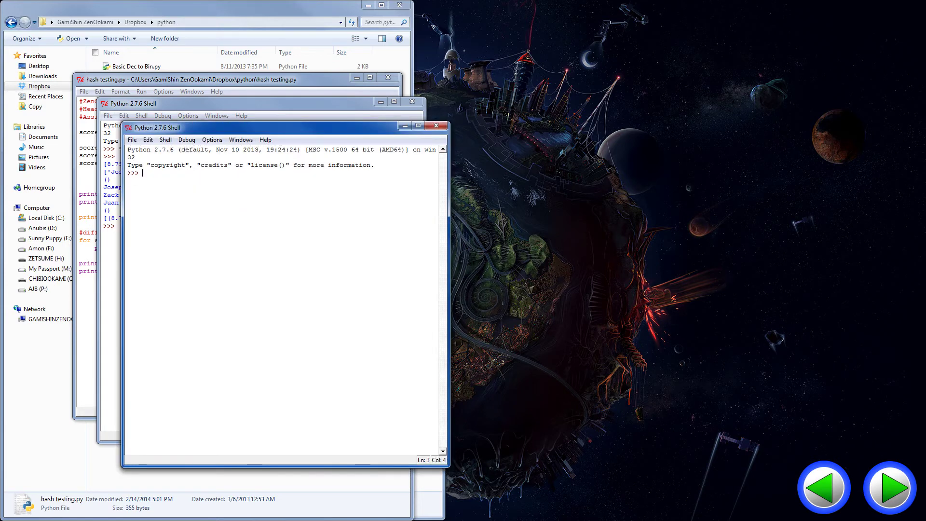
- Close both Python 2.7.6 shells and the hash testing.py editor, cancelling a File > Open attempt
click(436, 125)
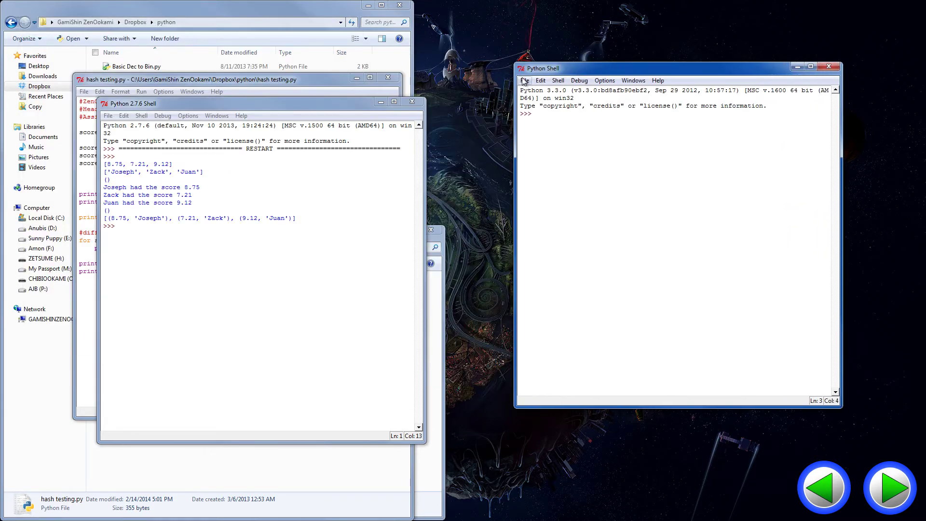
click(525, 81)
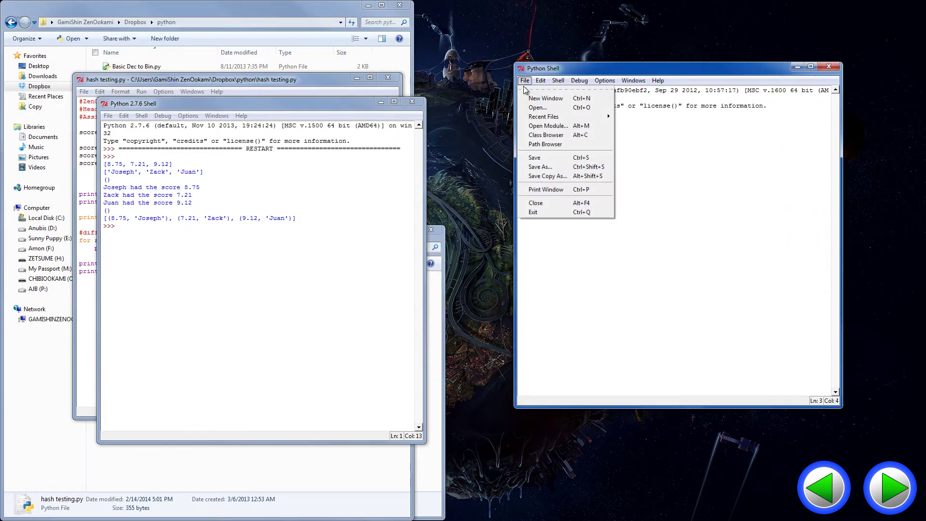
click(551, 108)
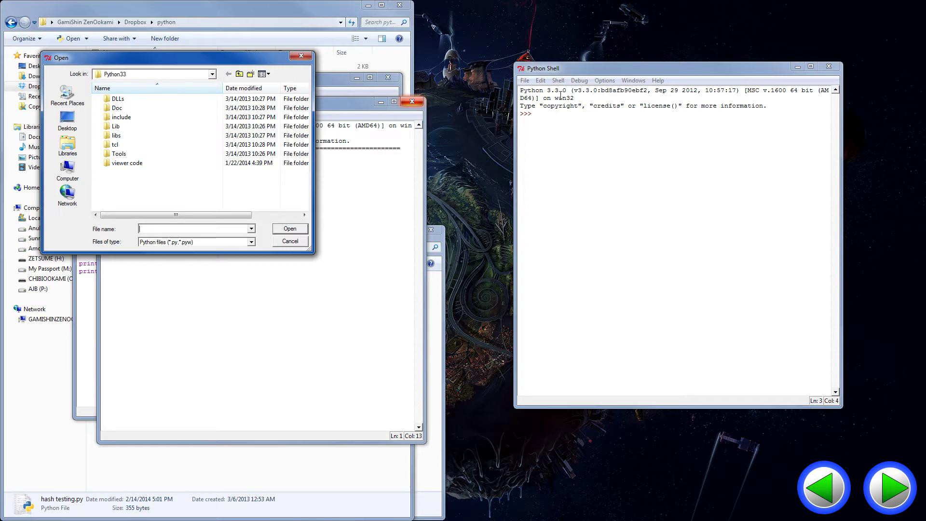
click(305, 57)
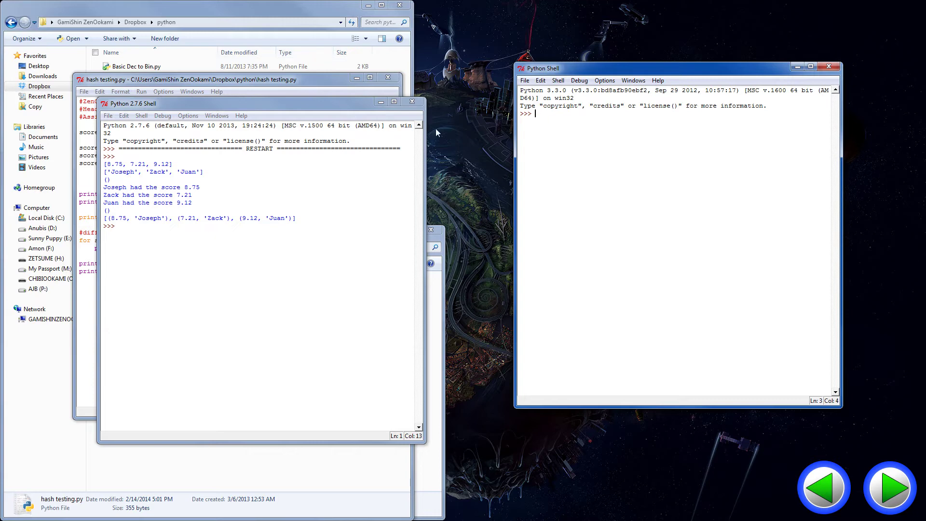
click(412, 102)
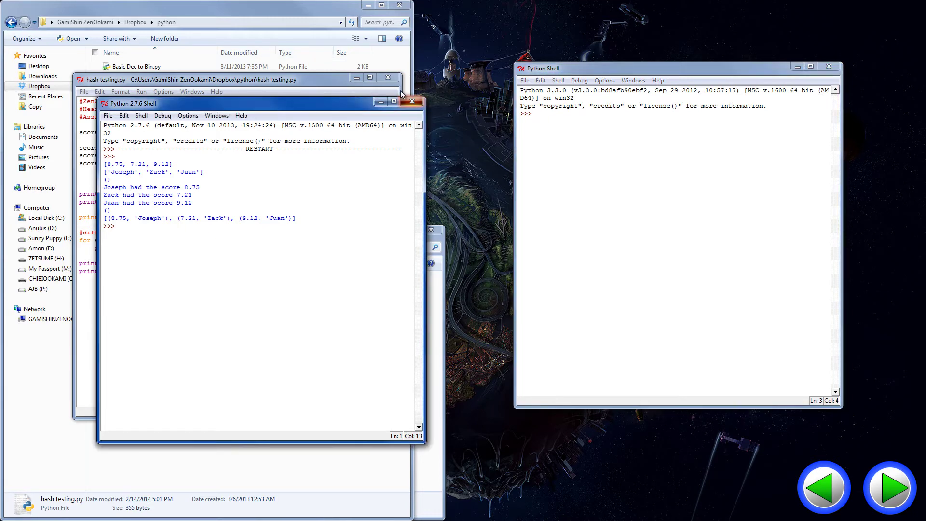
click(400, 77)
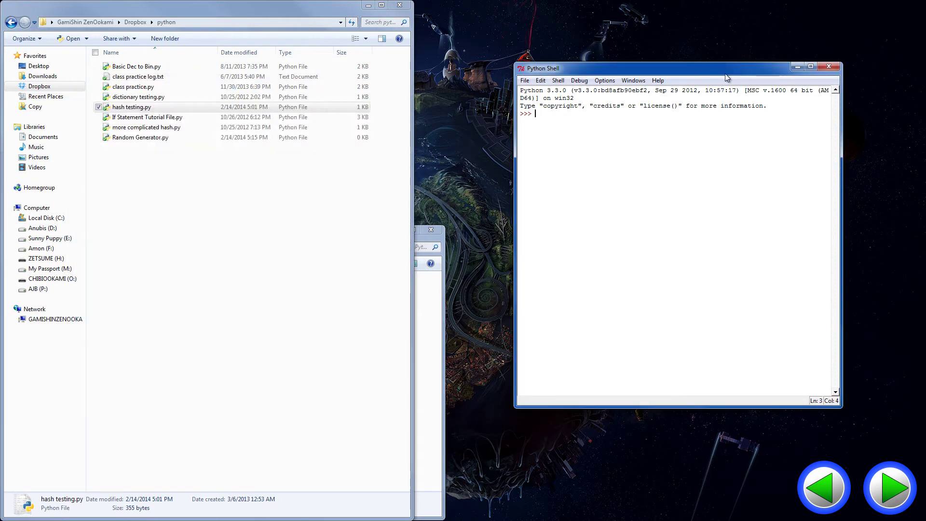
- Close the Python 3.3.0 shell, leaving no IDLE windows open
click(826, 65)
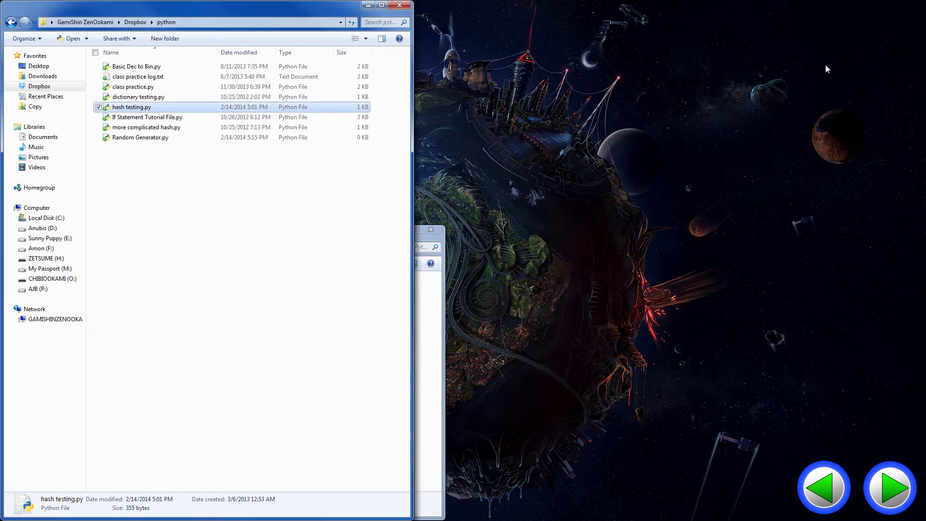
click(826, 65)
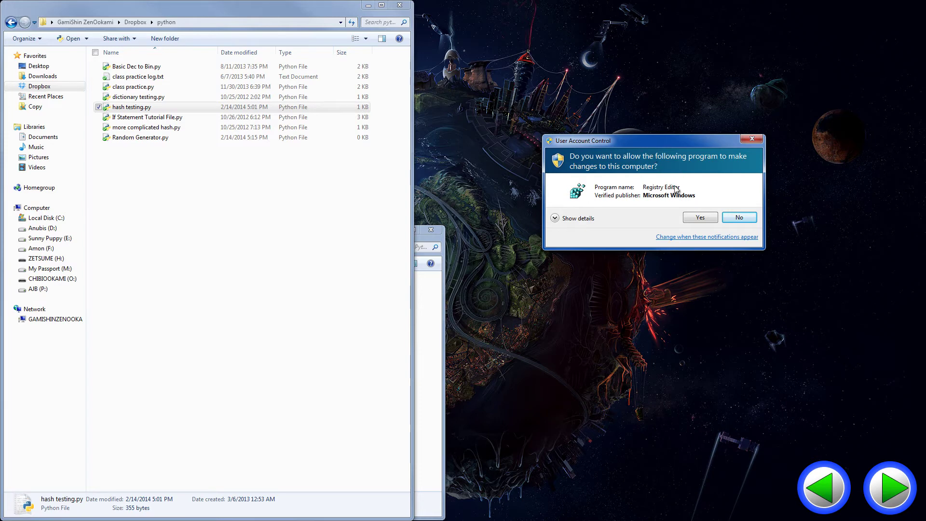
- Approve the User Account Control prompt so Registry Editor launches
click(701, 219)
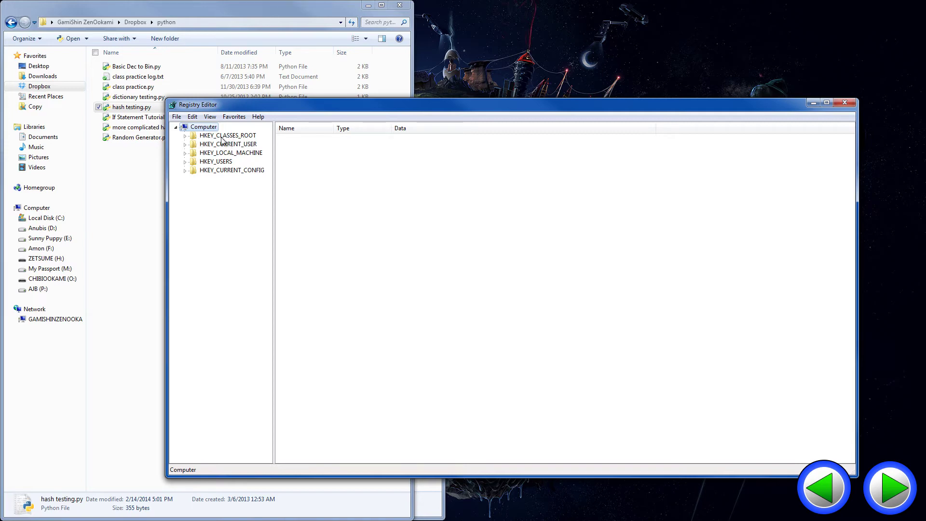
- Expand HKEY_CLASSES_ROOT and jump down to the Python.CompiledFile and Python.File keys
click(226, 137)
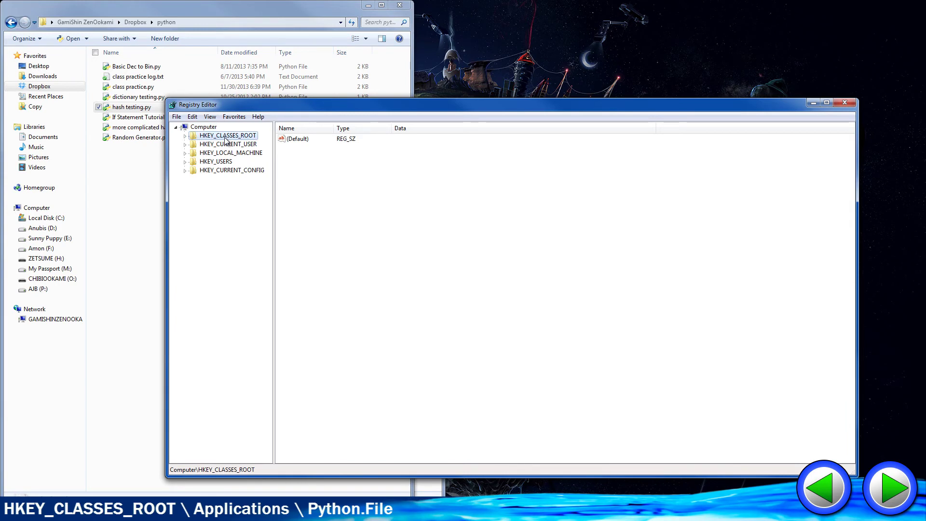
double_click(225, 137)
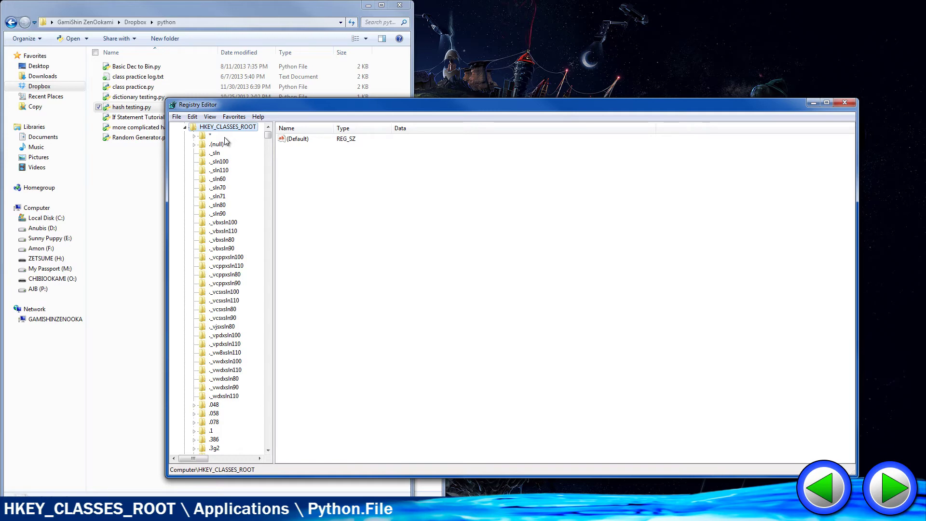
text(applications)
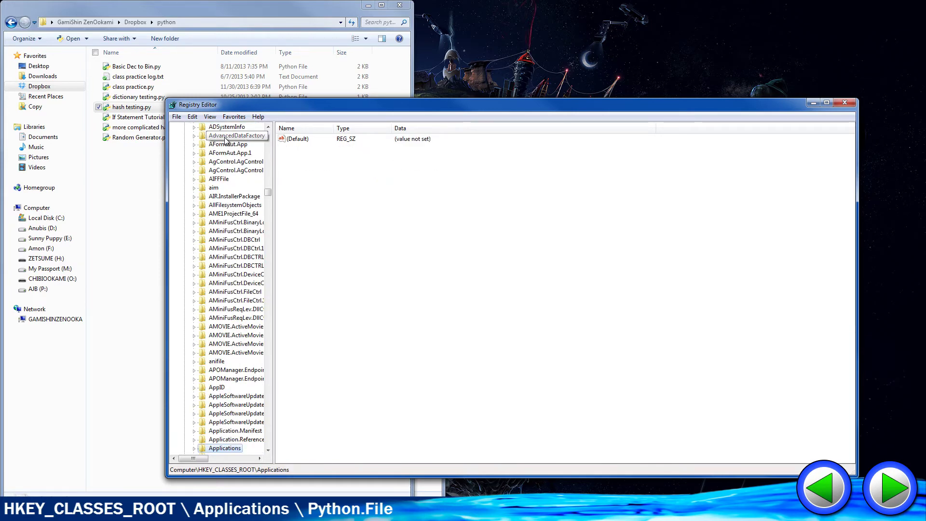
key(Right)
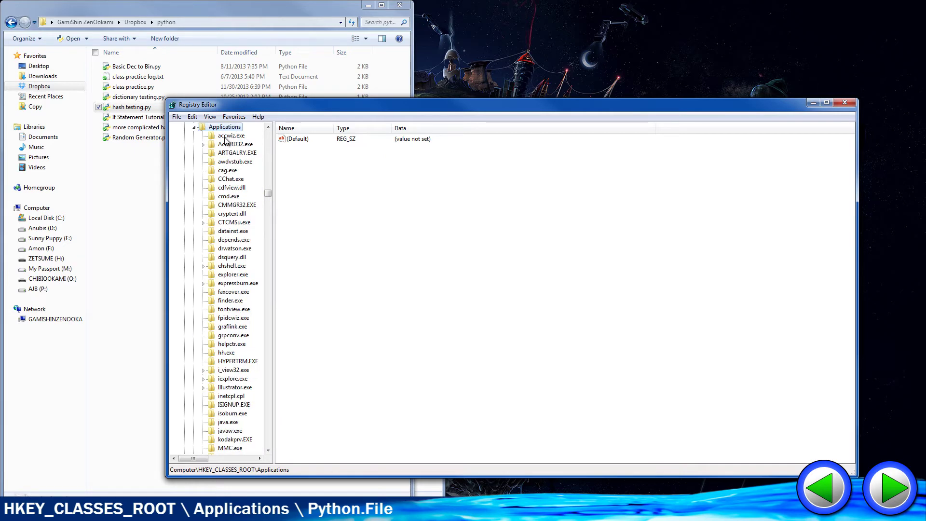
text(python)
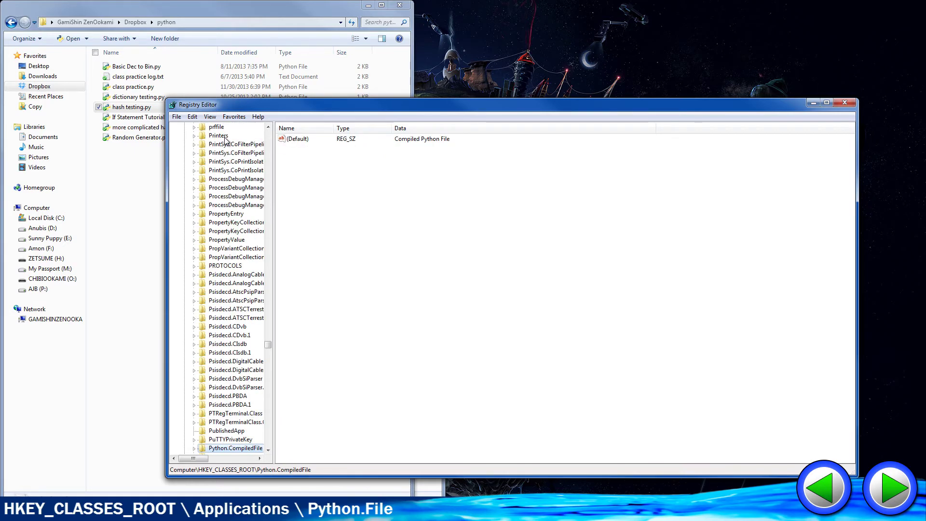
scroll(222, 346, down, 4)
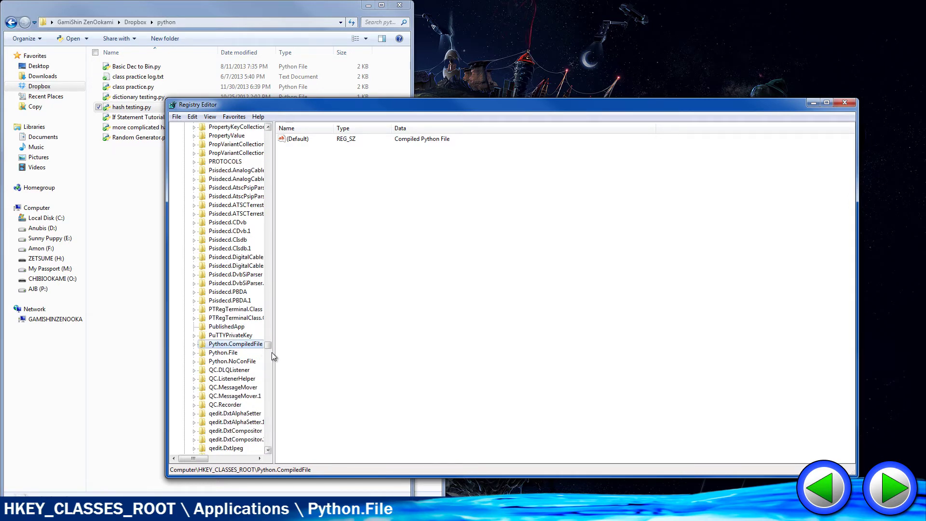
drag(273, 351, 276, 350)
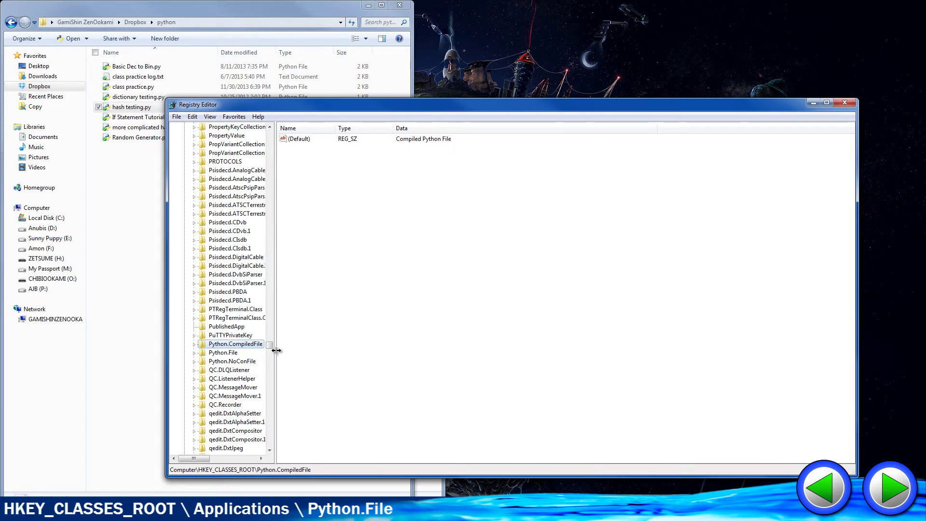
- Expand Python.File\shell, Edit with IDLE and open, then select the Edit with IDLE command key
click(221, 353)
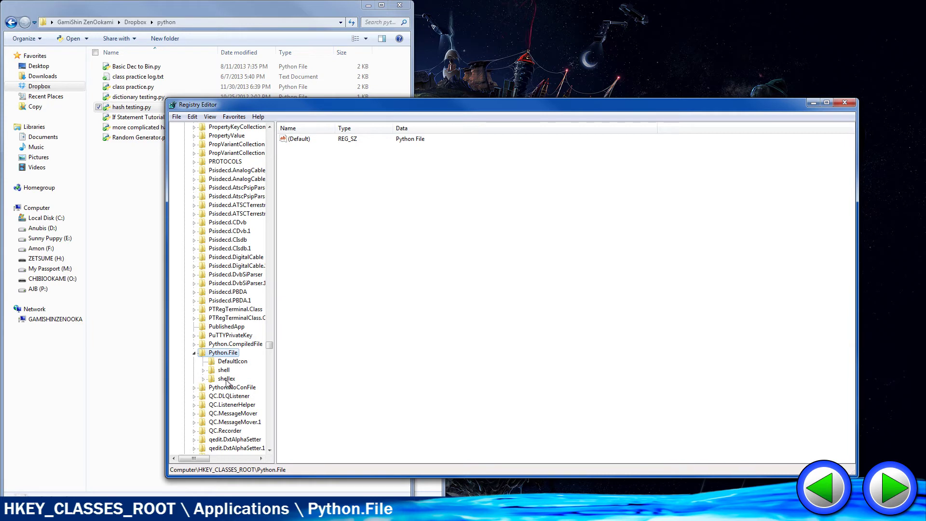
click(203, 370)
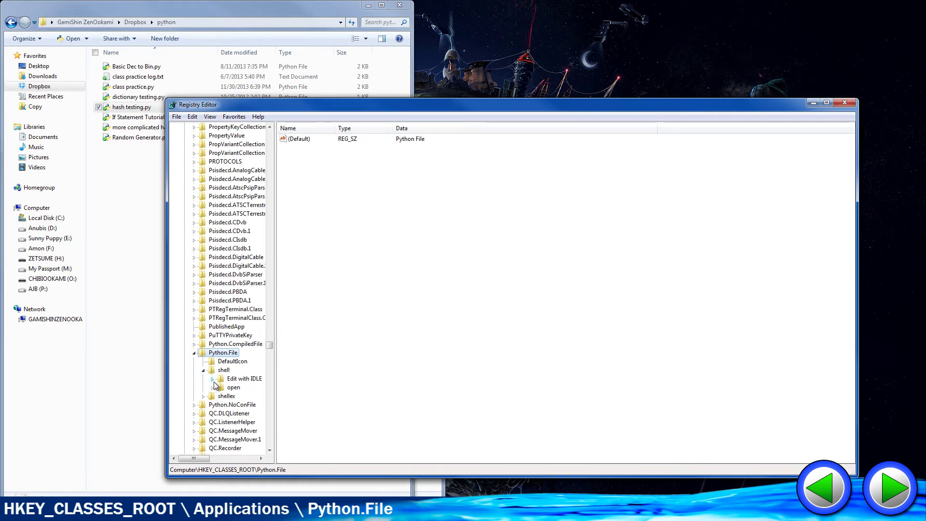
click(212, 379)
click(212, 397)
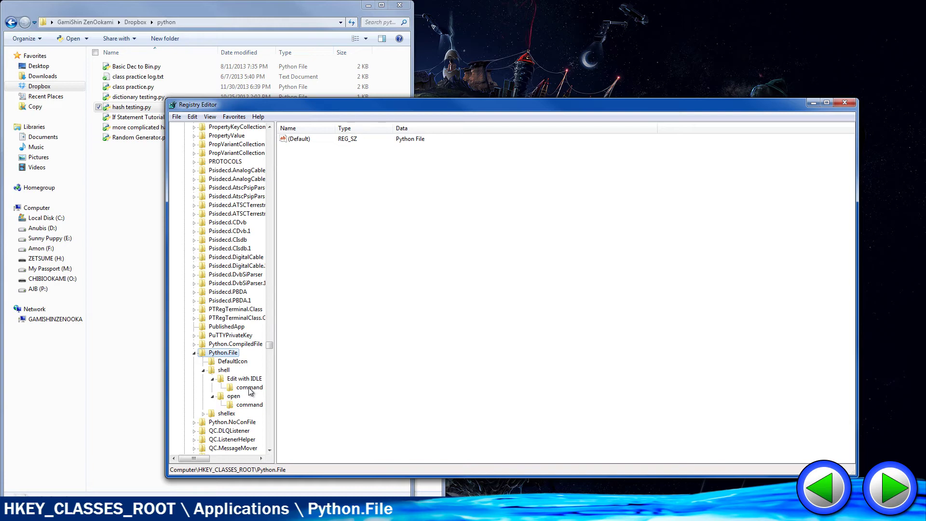
click(250, 389)
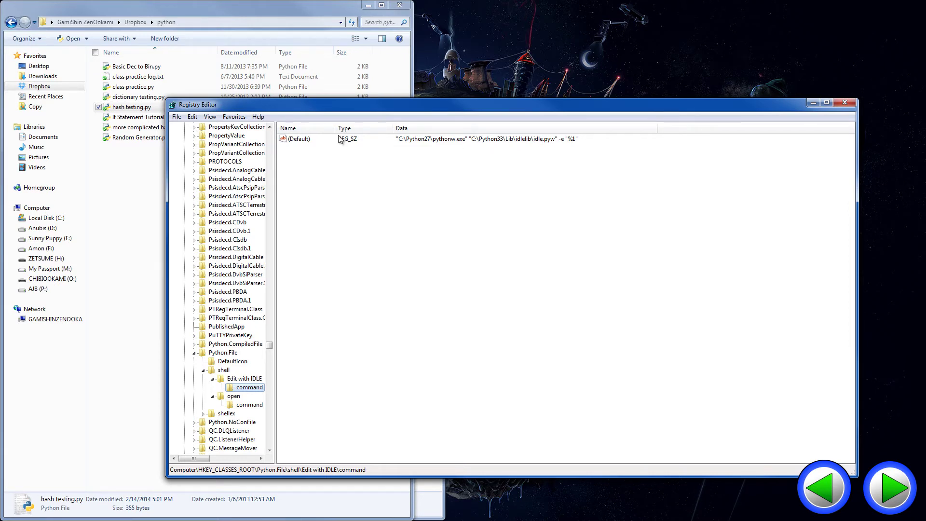
- Open the Edit with IDLE command's default value for editing
click(308, 140)
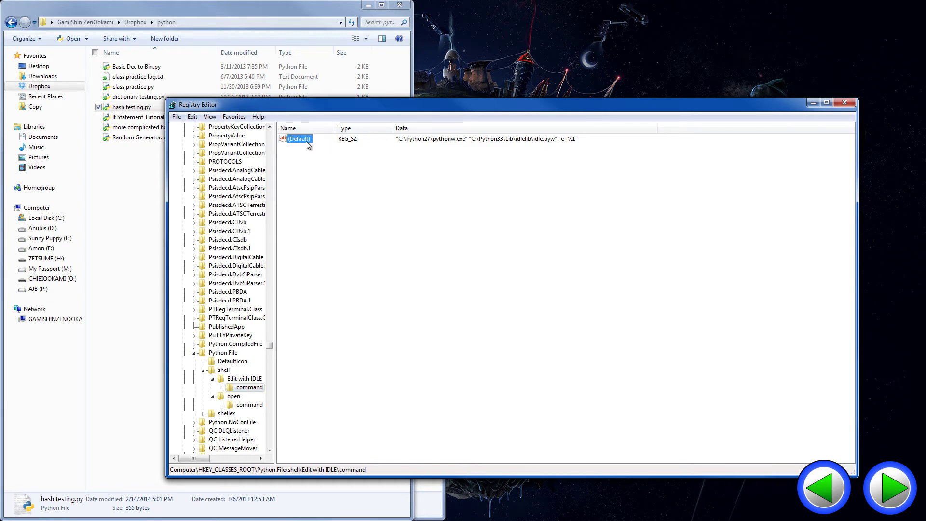
right_click(308, 143)
click(324, 145)
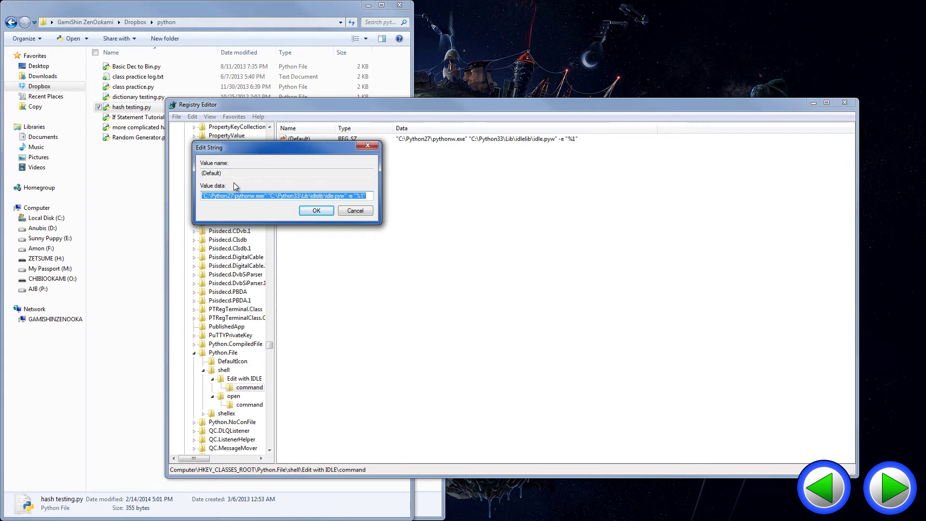
- Replace 27 with 33 so the value uses C:\Python33\pythonw.exe
click(231, 196)
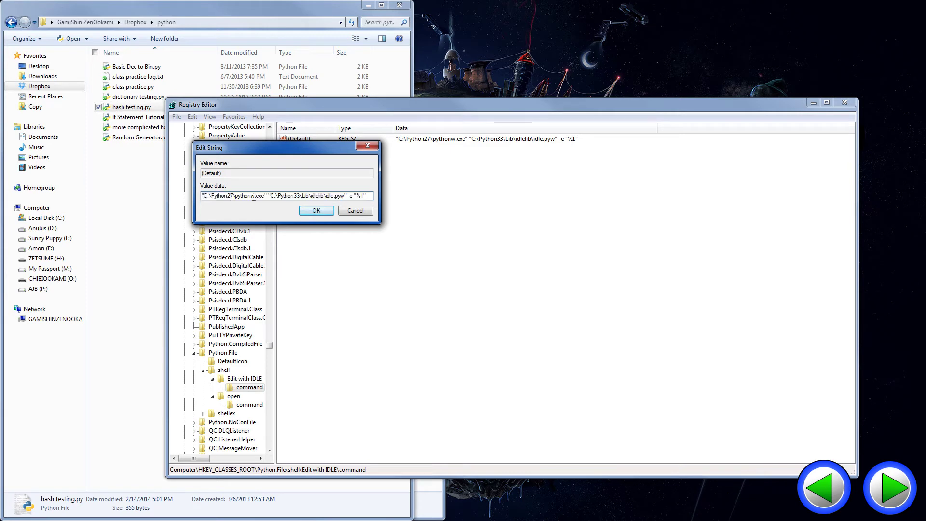
key(BackSpace)
key(BackSpace)
text(33)
key(Right)
key(Right)
key(Right)
key(Right)
key(Right)
key(Right)
key(Right)
key(Right)
key(Right)
key(Right)
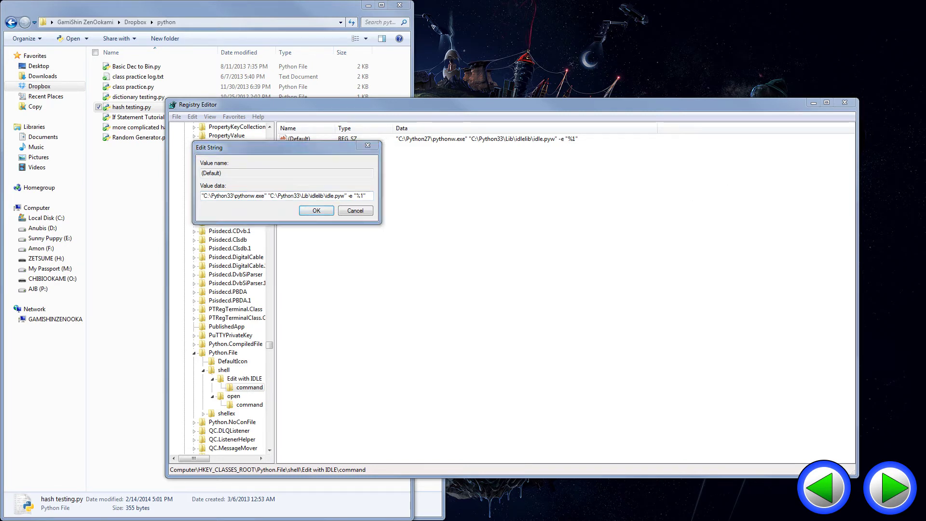
key(alt+Tab)
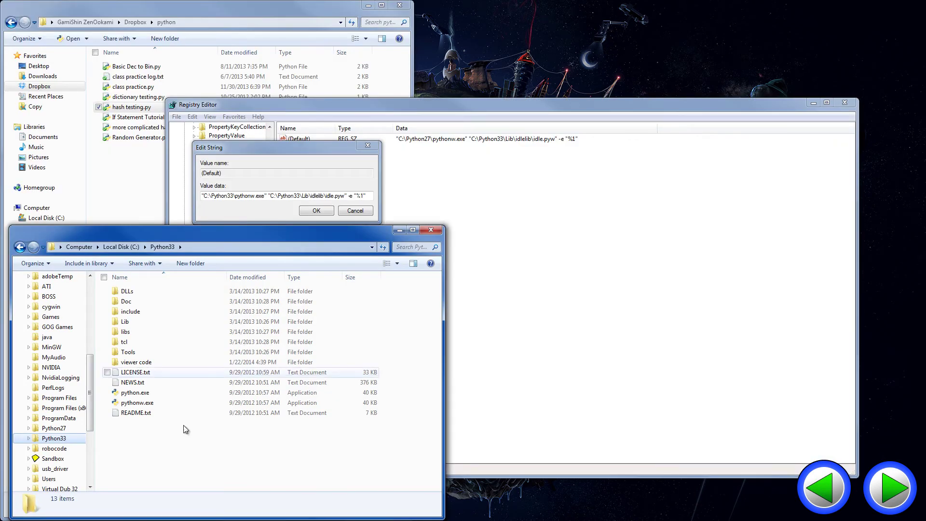
- Go up to Local Disk (C:) and look inside the Python27 folder
click(111, 248)
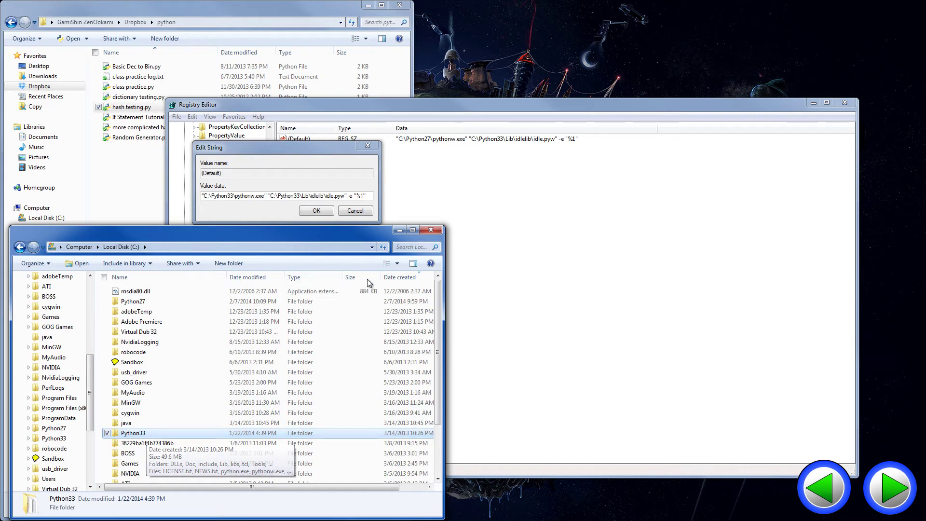
click(383, 249)
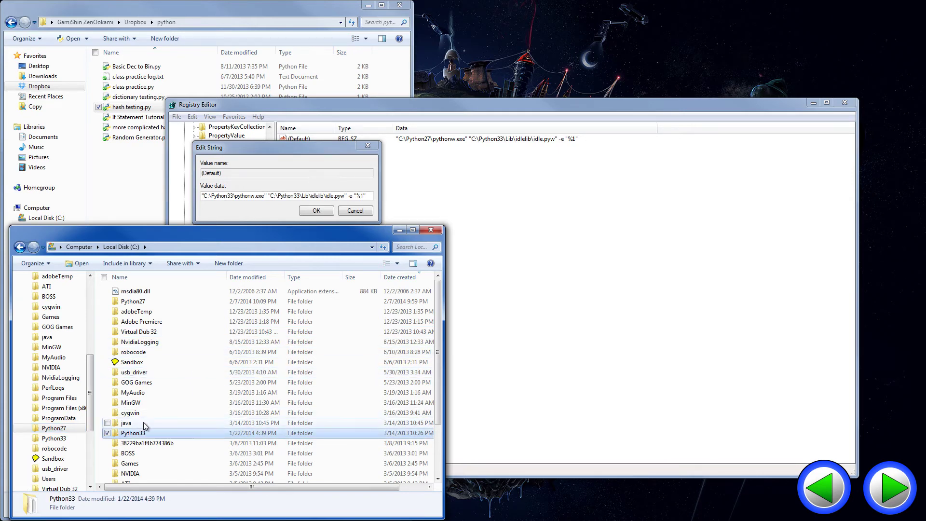
scroll(144, 422, down, 3)
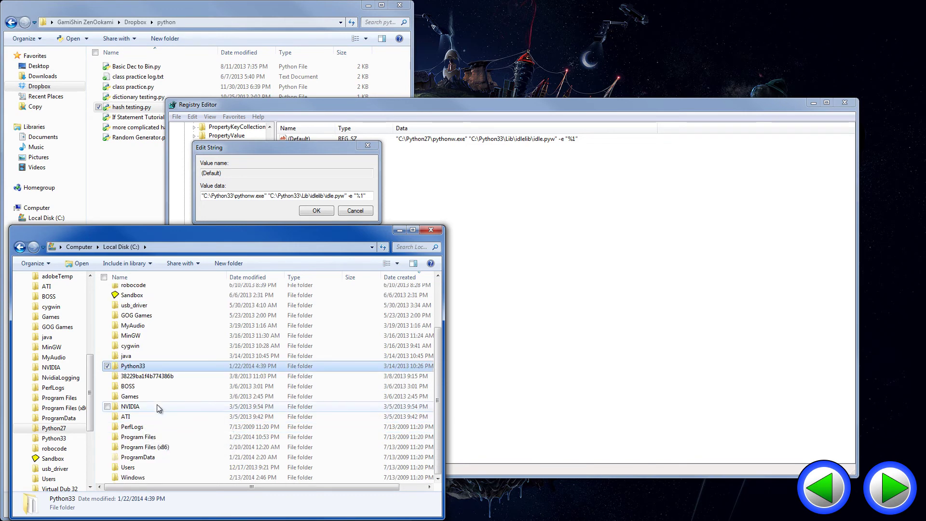
click(54, 429)
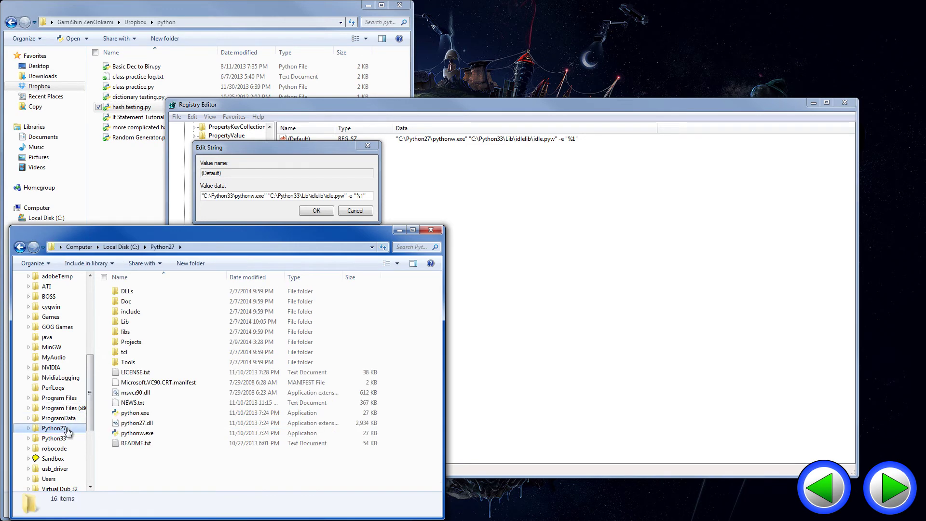
click(112, 247)
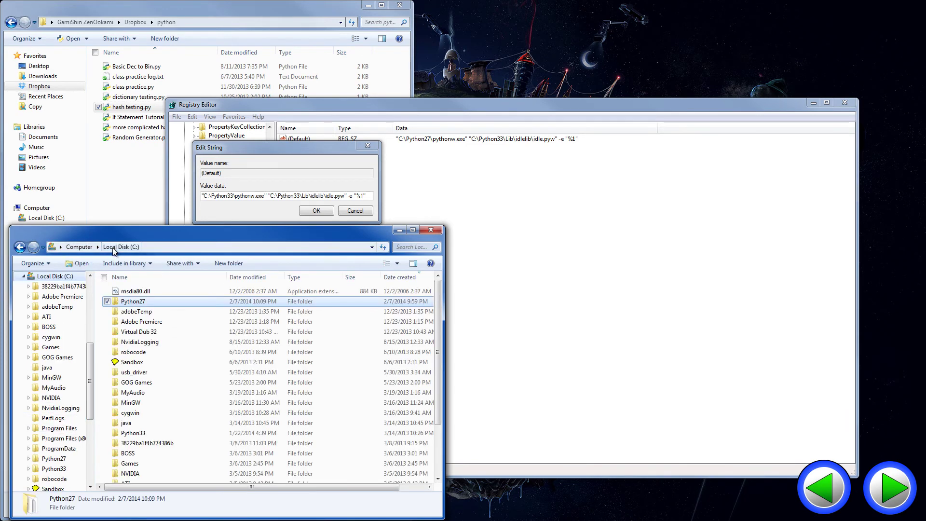
scroll(186, 331, down, 4)
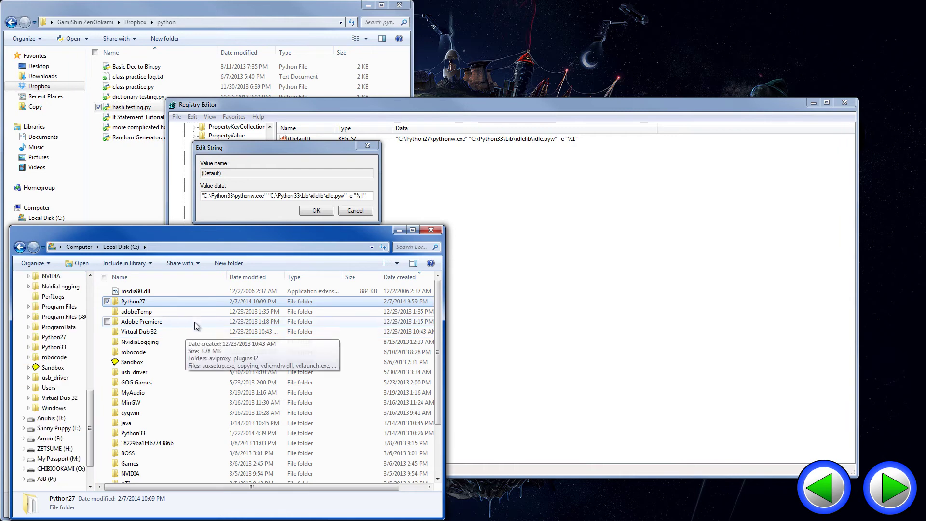
- Sort drive C: by name to confirm both Python27 and Python33 folders exist
click(137, 279)
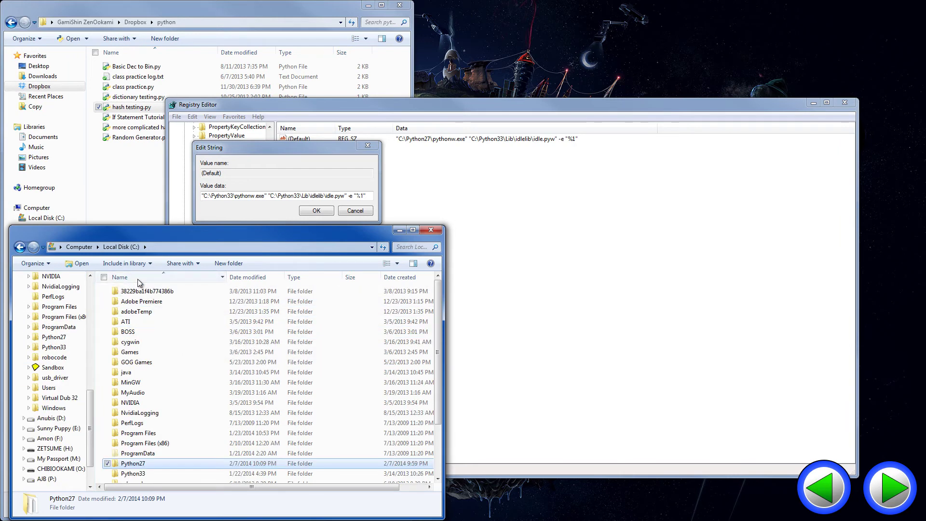
click(145, 413)
scroll(147, 407, down, 2)
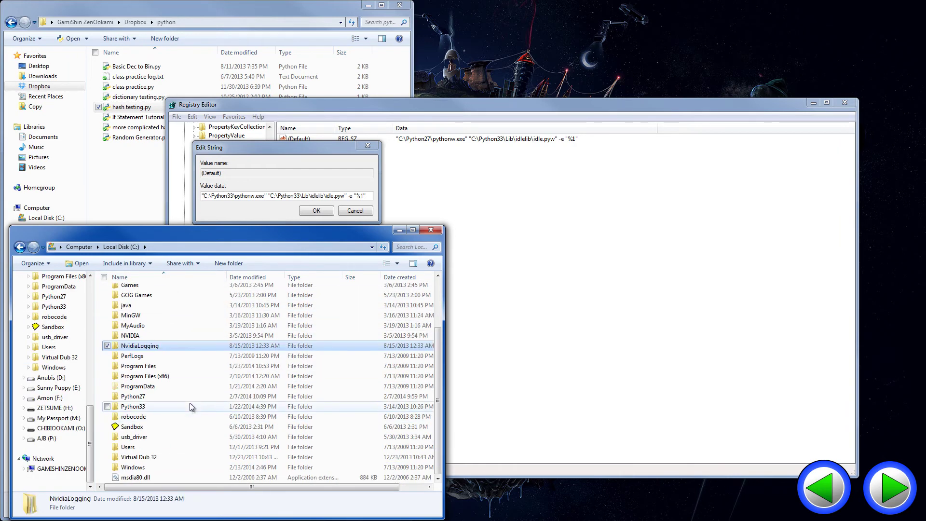
click(152, 398)
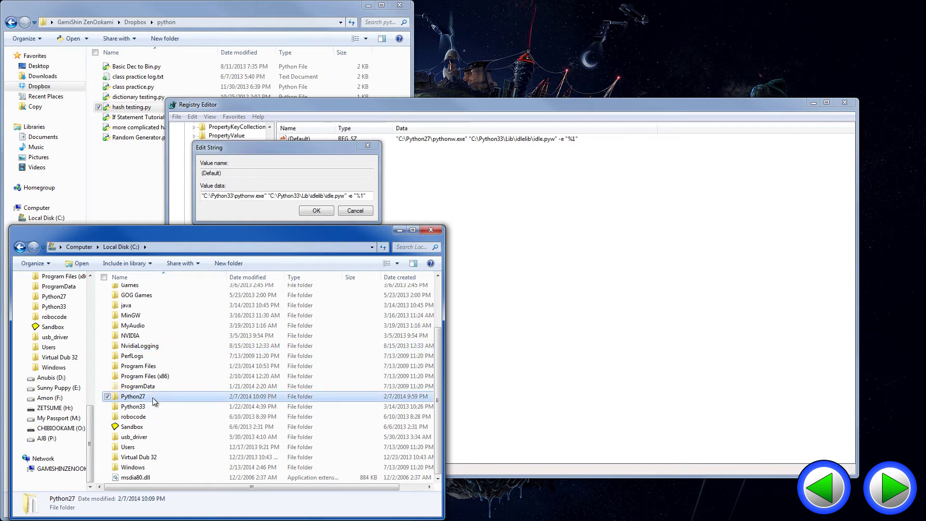
click(147, 407)
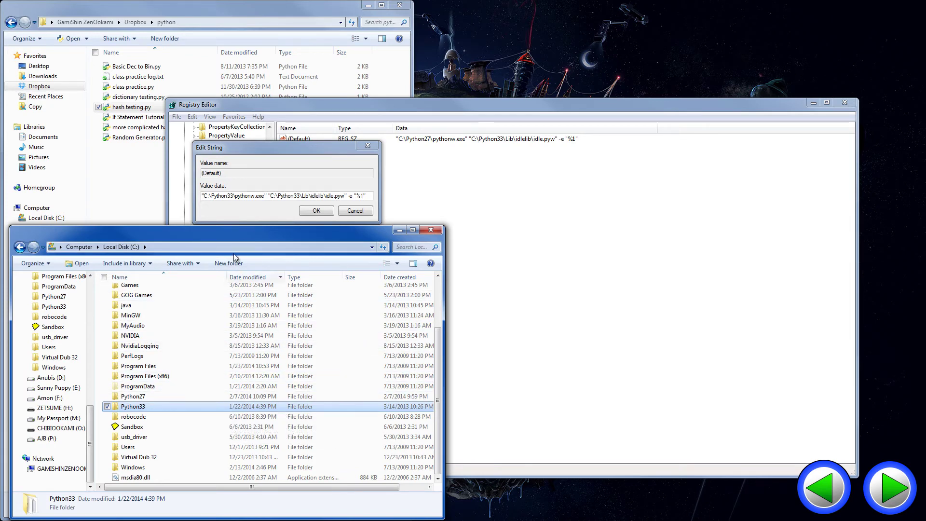
click(245, 219)
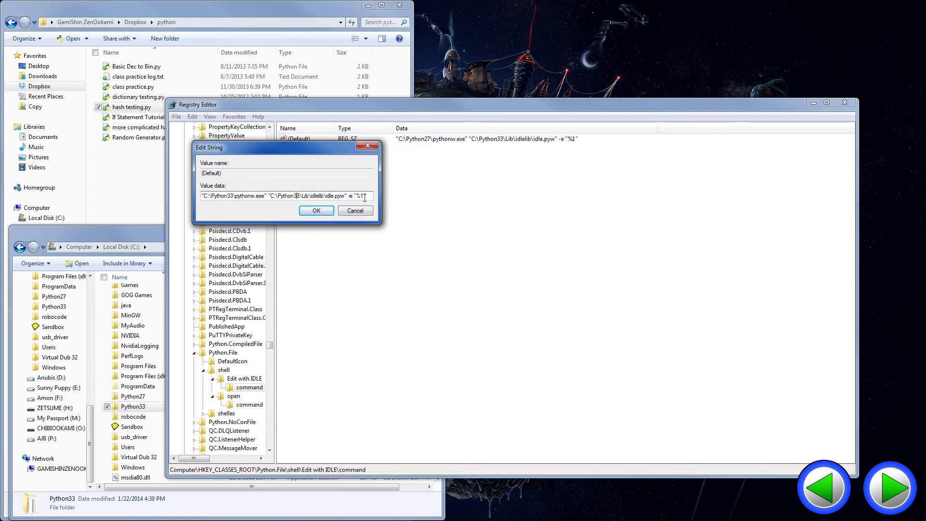
- Save the Edit with IDLE value, then make the open command run "C:\Python33\python.exe" "%1" %*
click(311, 212)
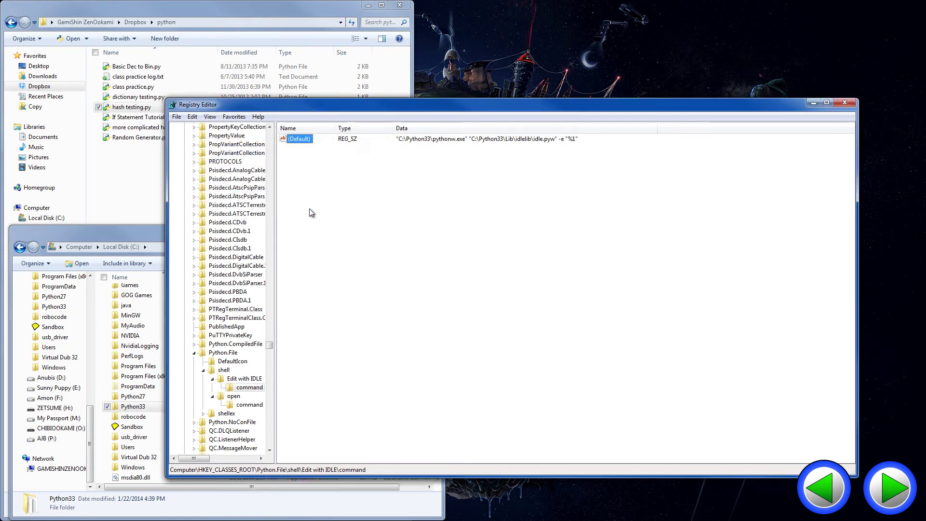
click(249, 407)
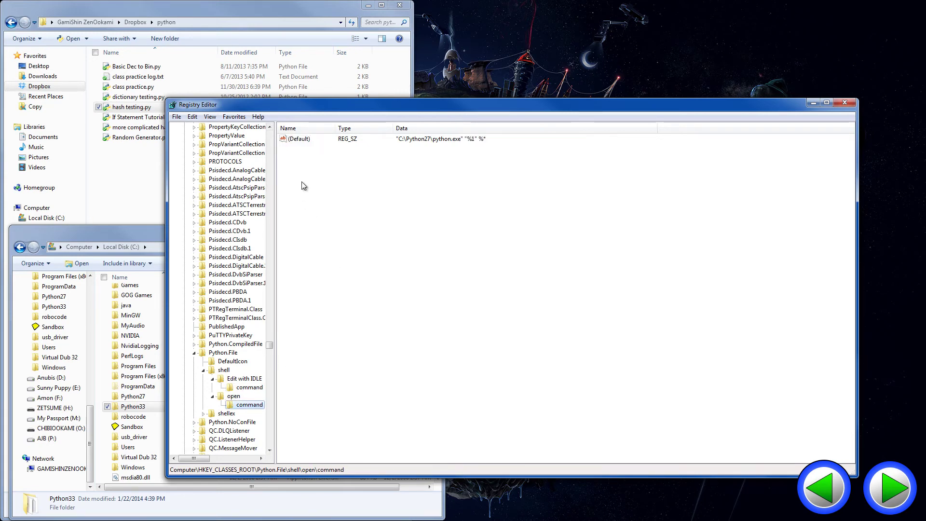
click(304, 138)
right_click(304, 139)
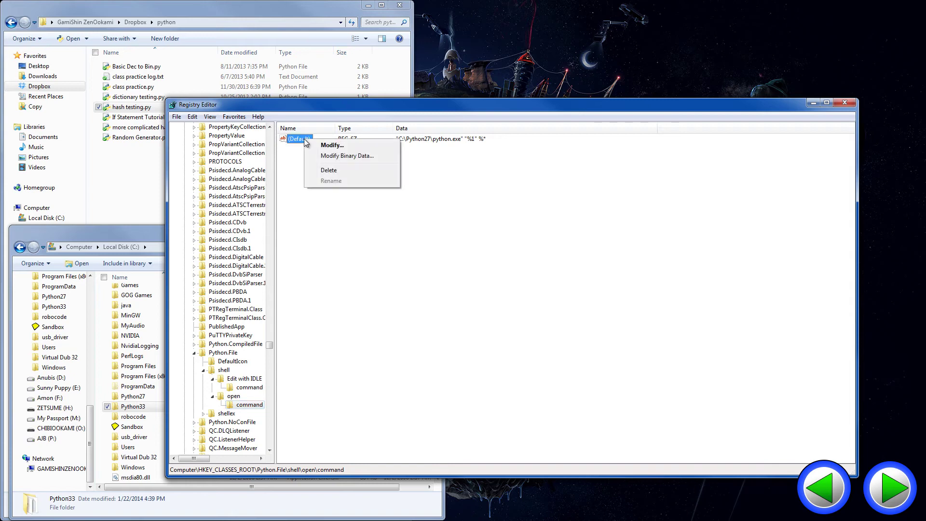
click(322, 145)
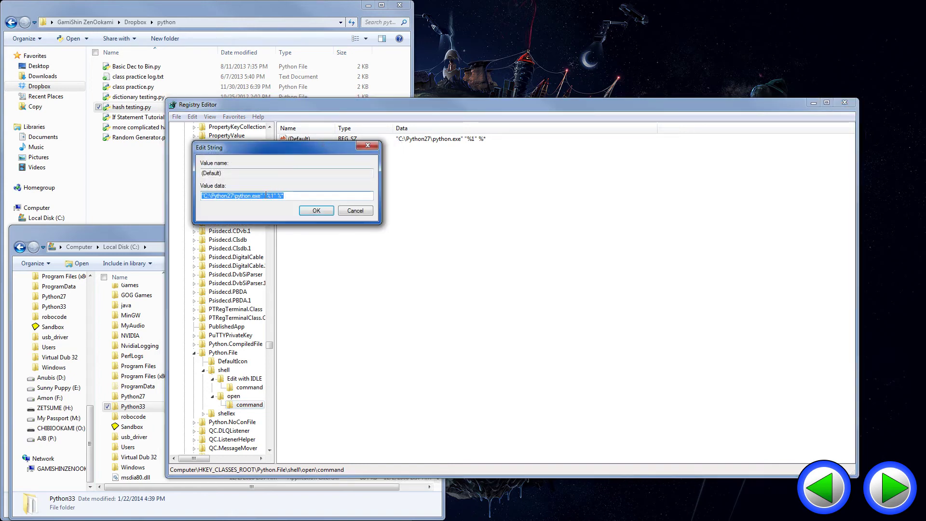
click(235, 196)
key(BackSpace)
key(BackSpace)
text(3)
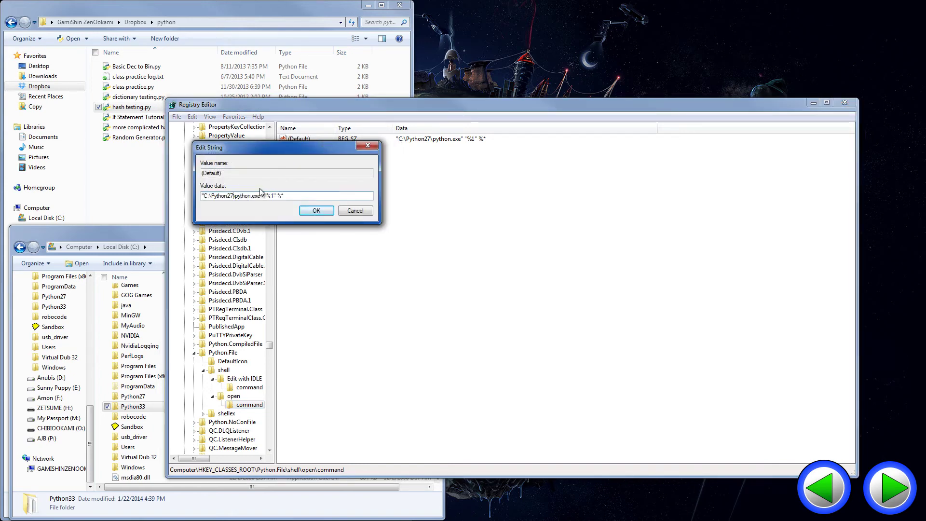
text(3)
click(326, 212)
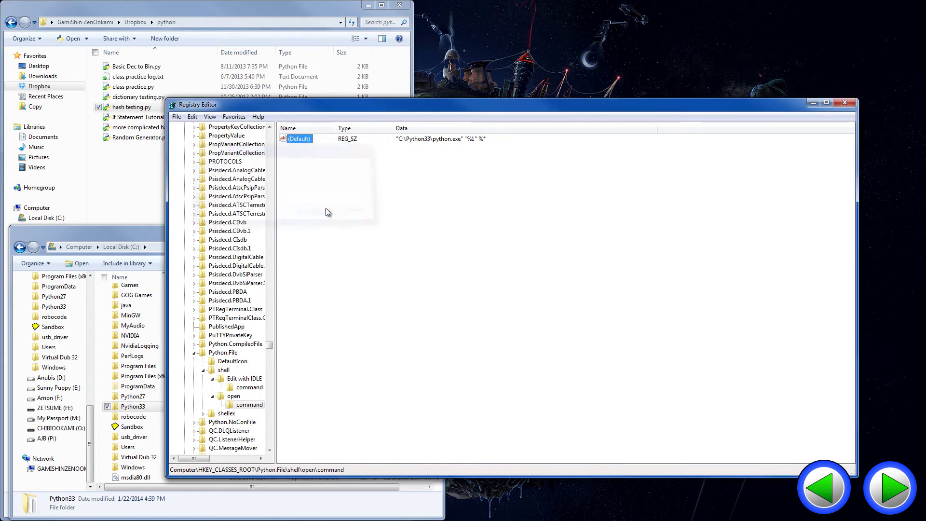
- Close Registry Editor, run hash testing.py from IDLE under Python 3.3.0, and place the shell beside the editor
click(843, 105)
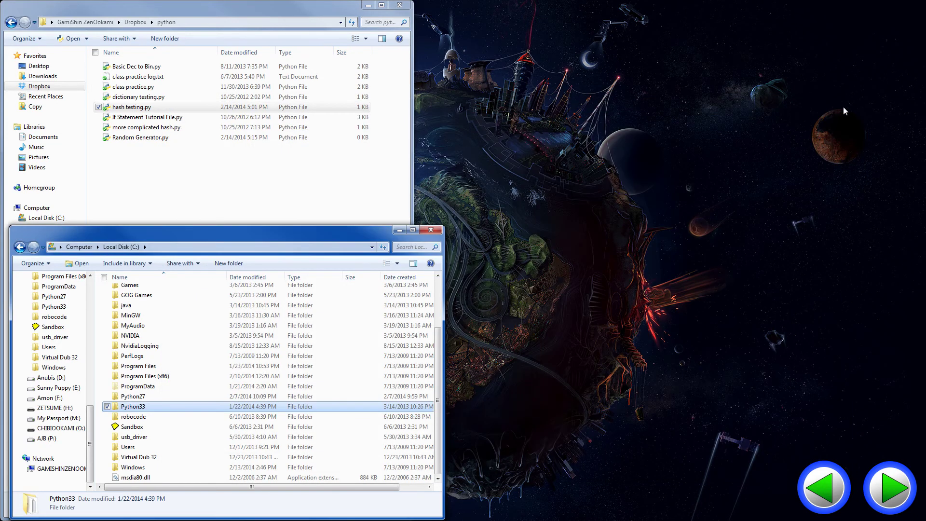
click(340, 182)
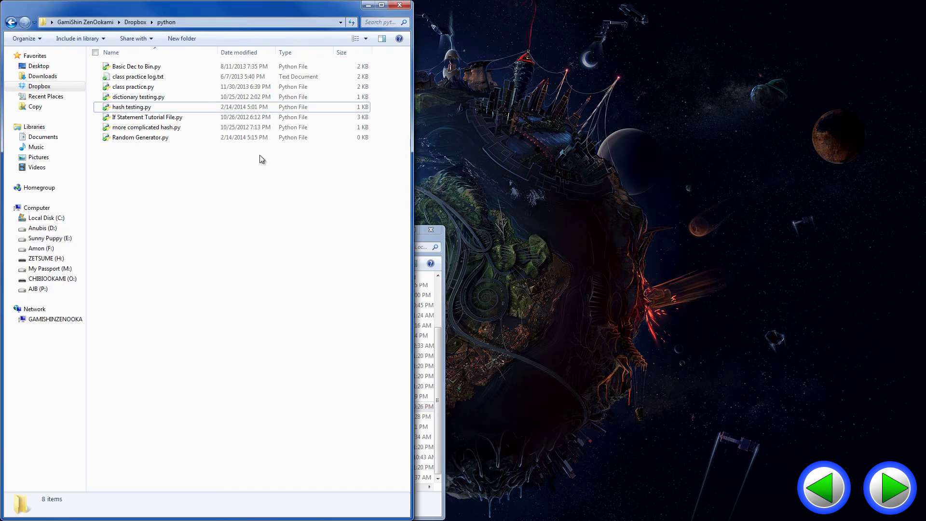
right_click(143, 107)
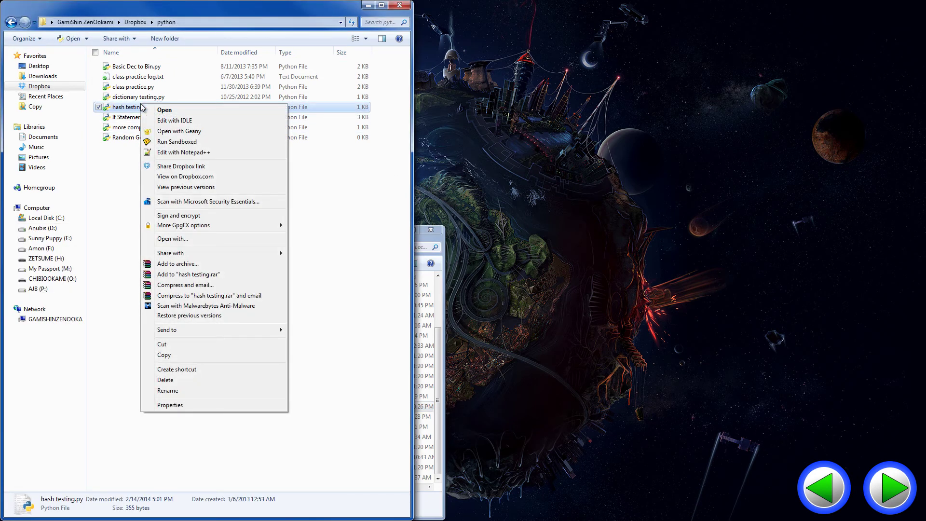
click(186, 121)
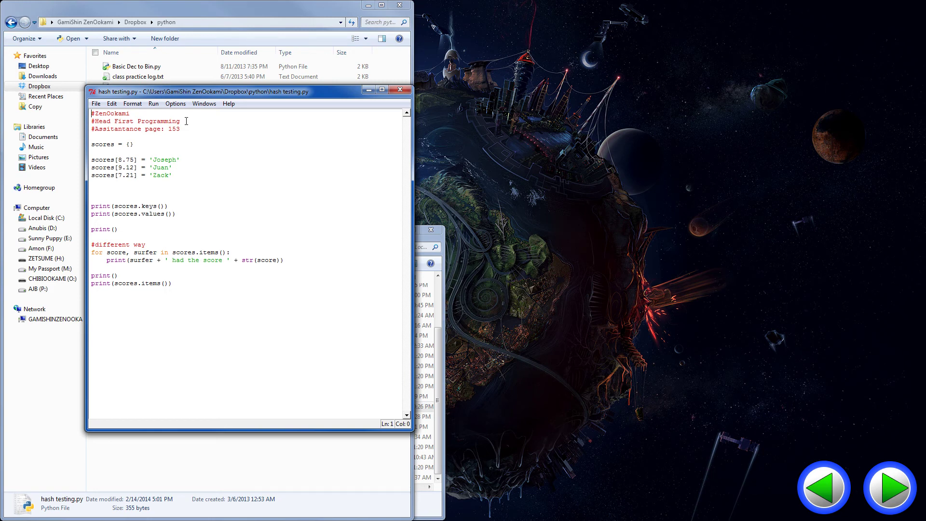
key(F5)
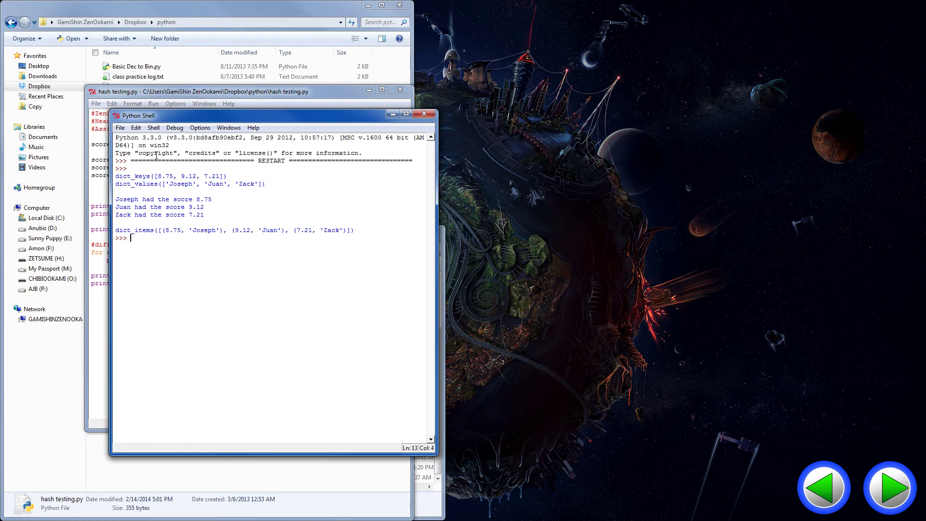
drag(289, 115, 628, 98)
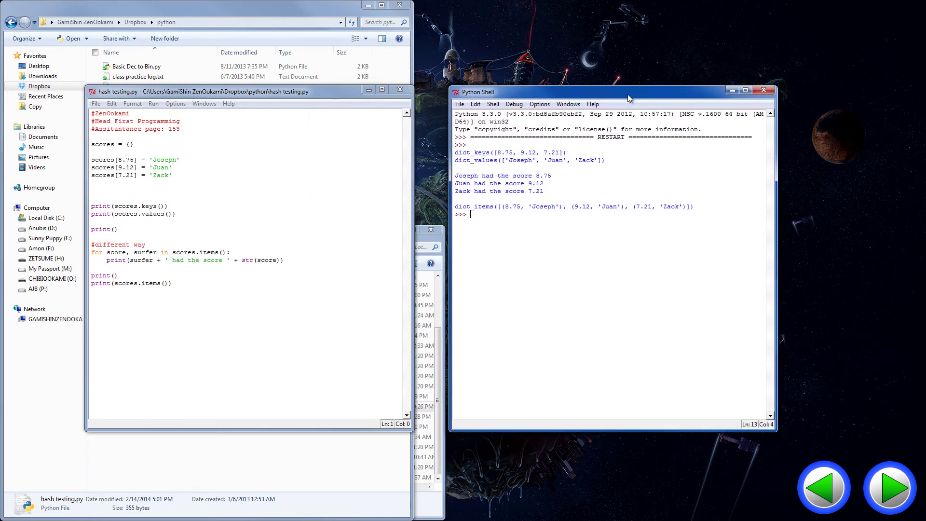